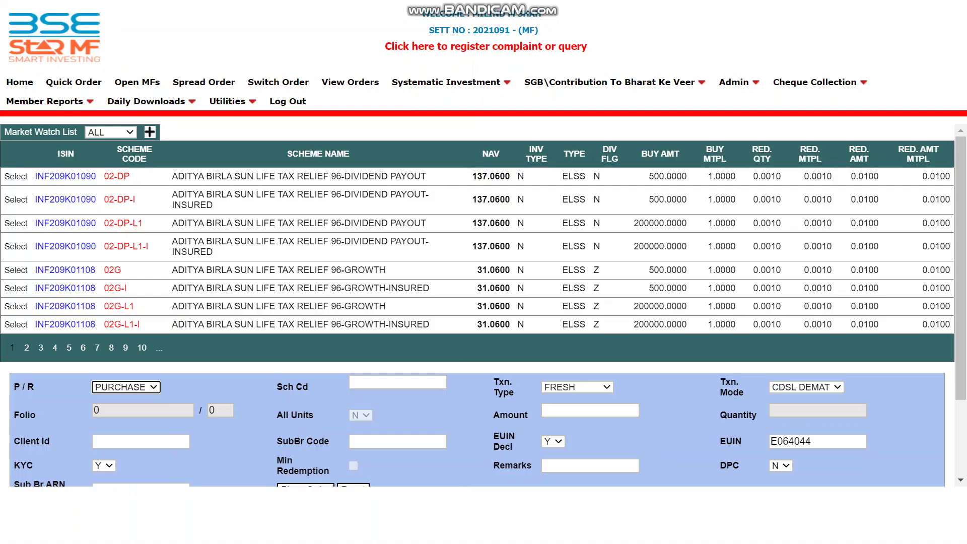
Open the X-SIP/I-SIP Registration form from the Systematic Investment menu
mouse_move(445, 82)
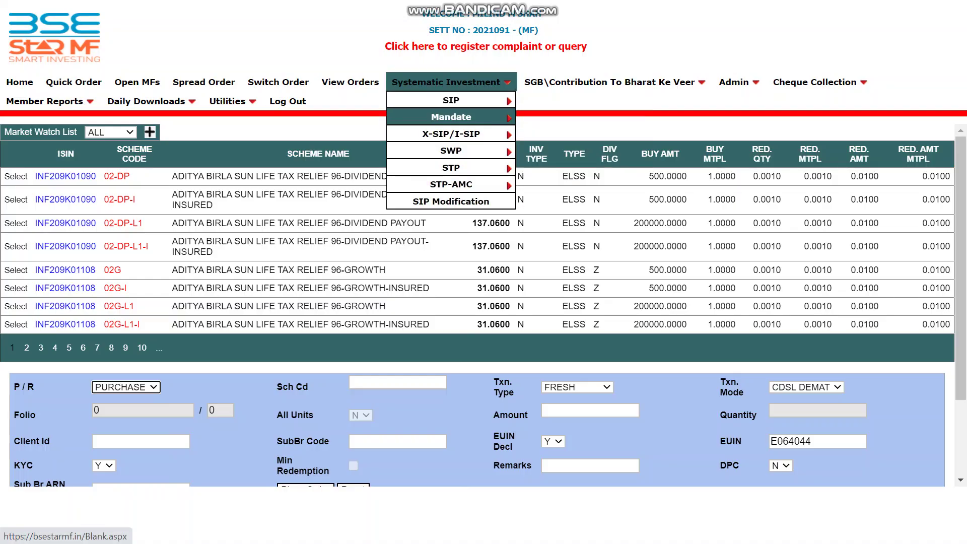
mouse_move(451, 133)
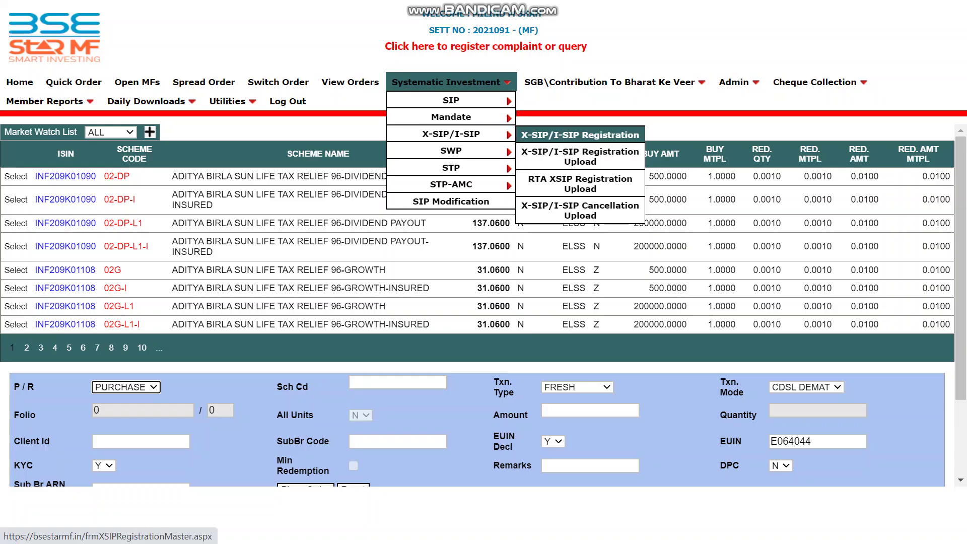
left_click(579, 134)
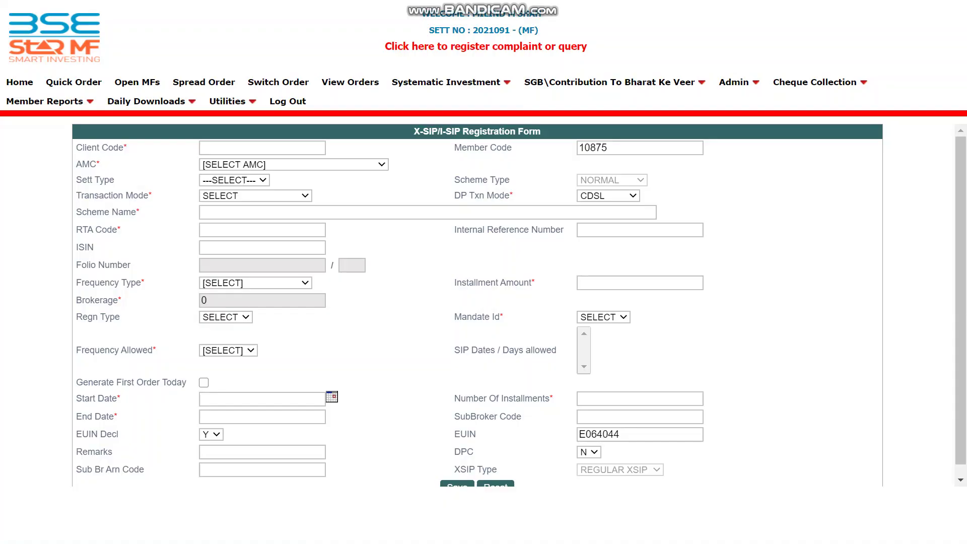
Enter the client's code so the client's details and AMC load
left_click(262, 147)
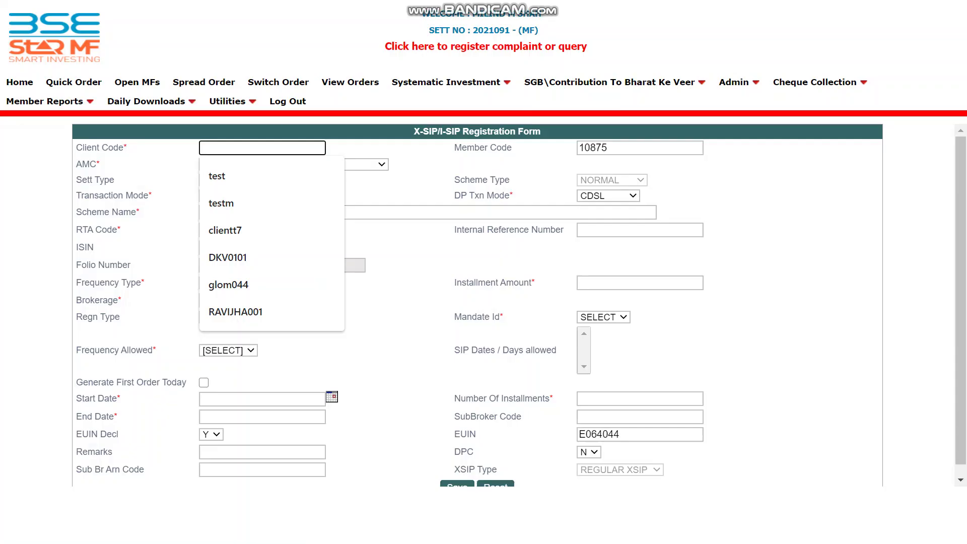
type("clientt1")
key("Tab")
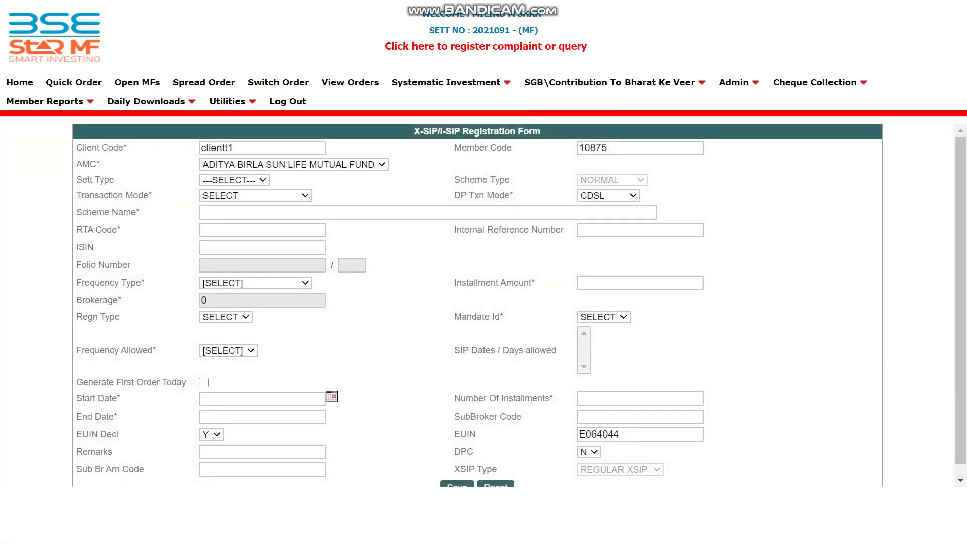
Set Sett Type to OTHERS and Transaction Mode to PHYSICAL ONLY
left_click(234, 180)
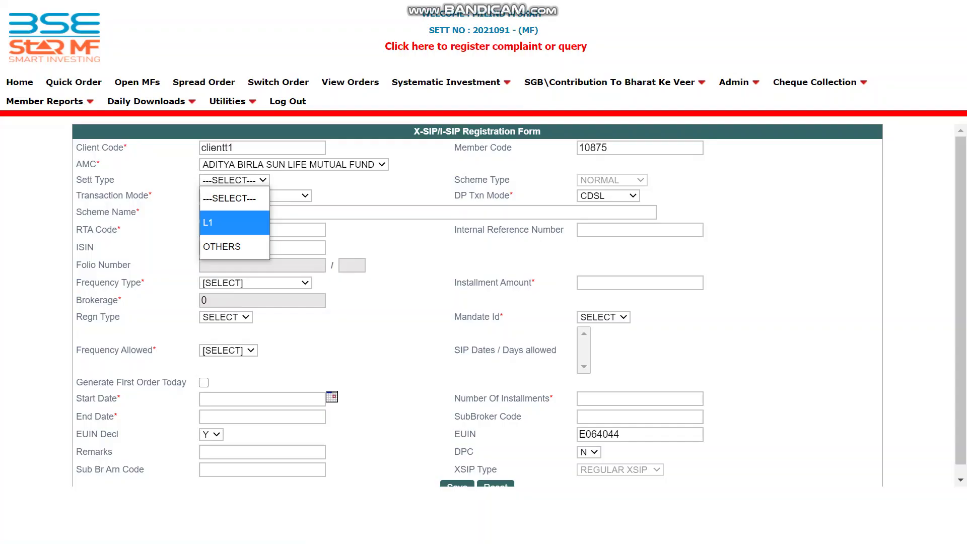
key("Down")
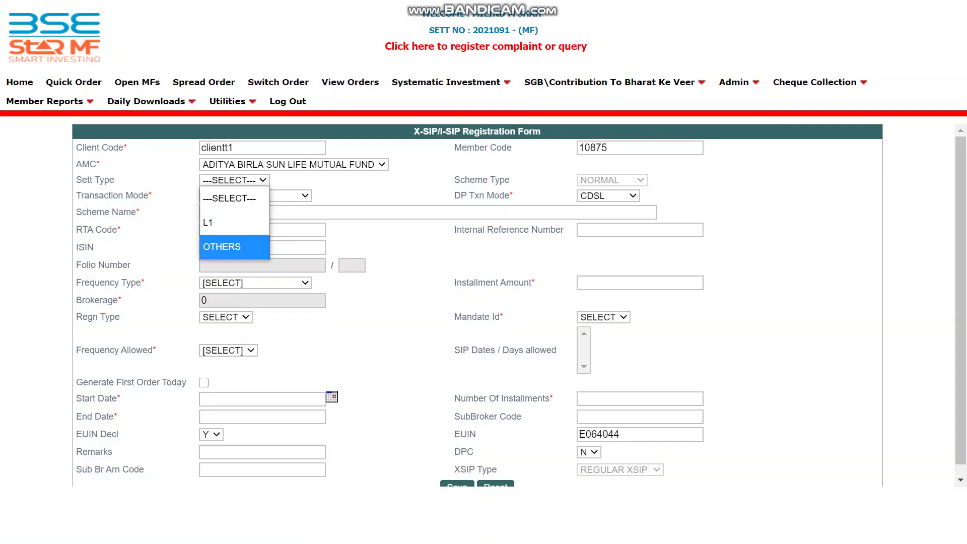
key("Return")
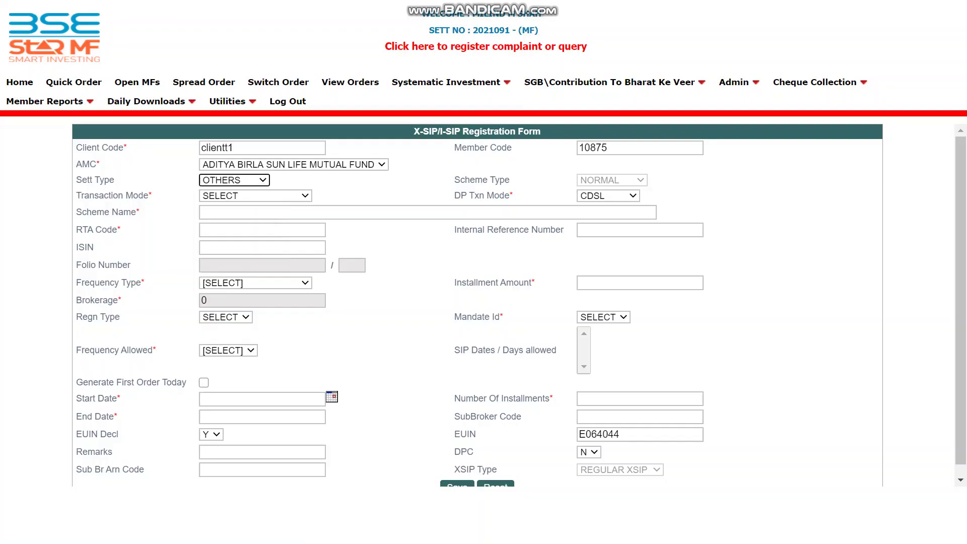
key("Tab")
key("alt+Down")
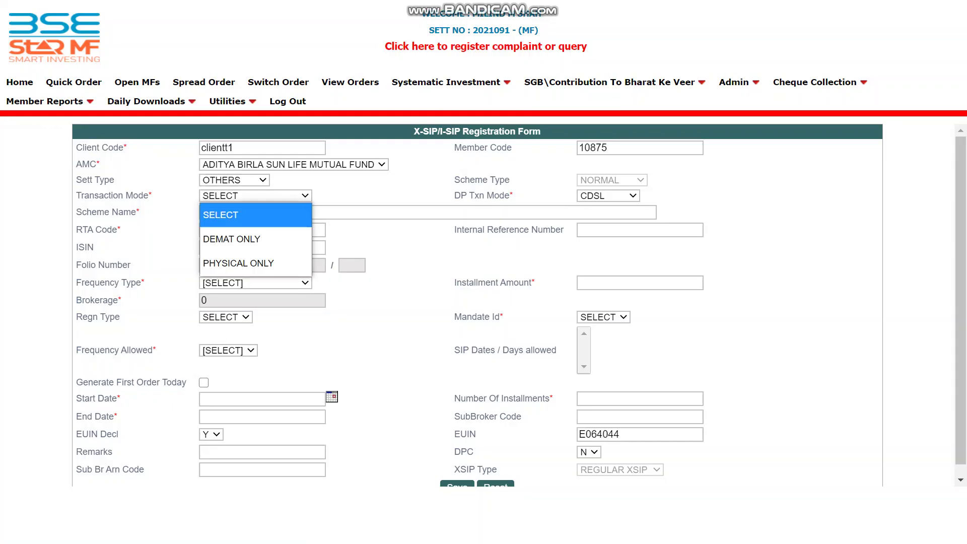
key("Down")
key("Down")
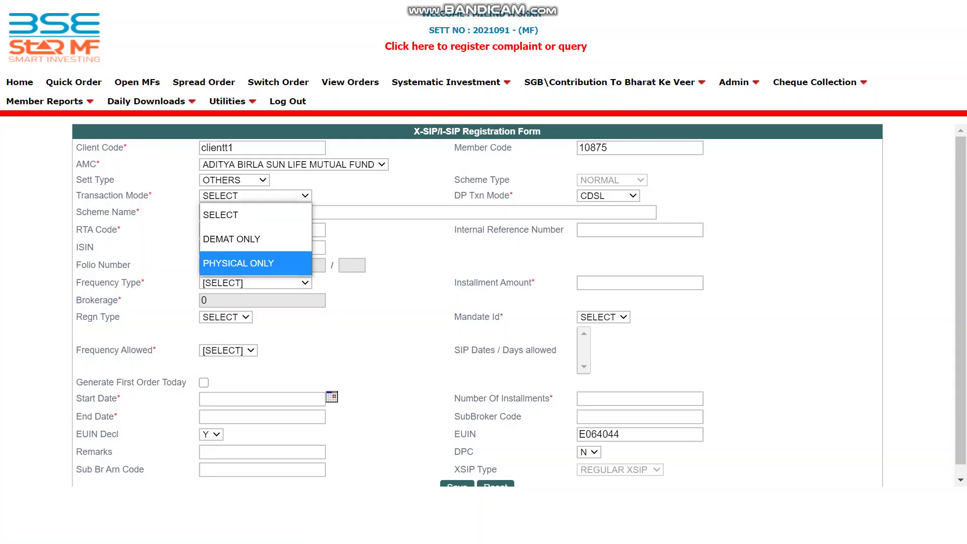
key("Return")
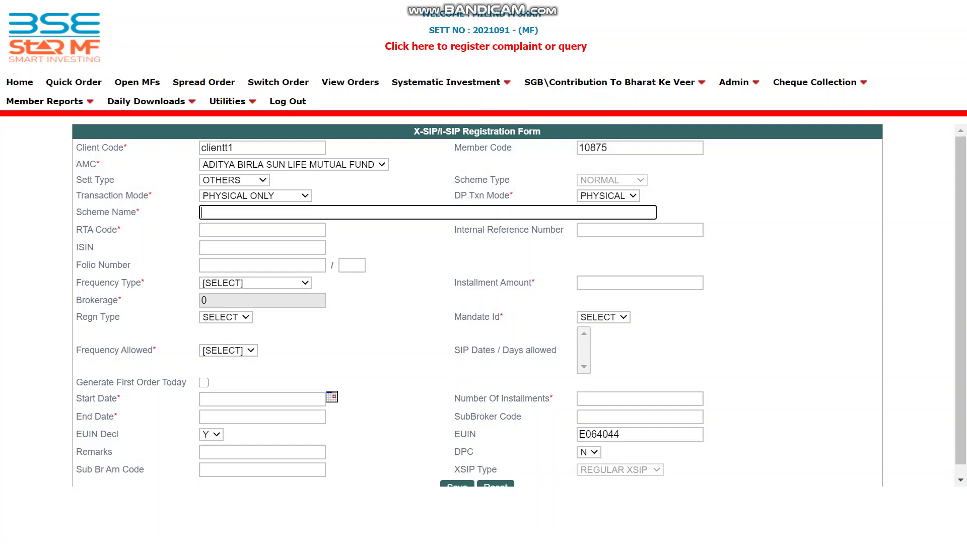
Select ADITYA BIRLA SUN LIFE FOCUSED EQUITY FUND-GROWTH, filling RTA code 292G and ISIN INF209K01462
type("fron")
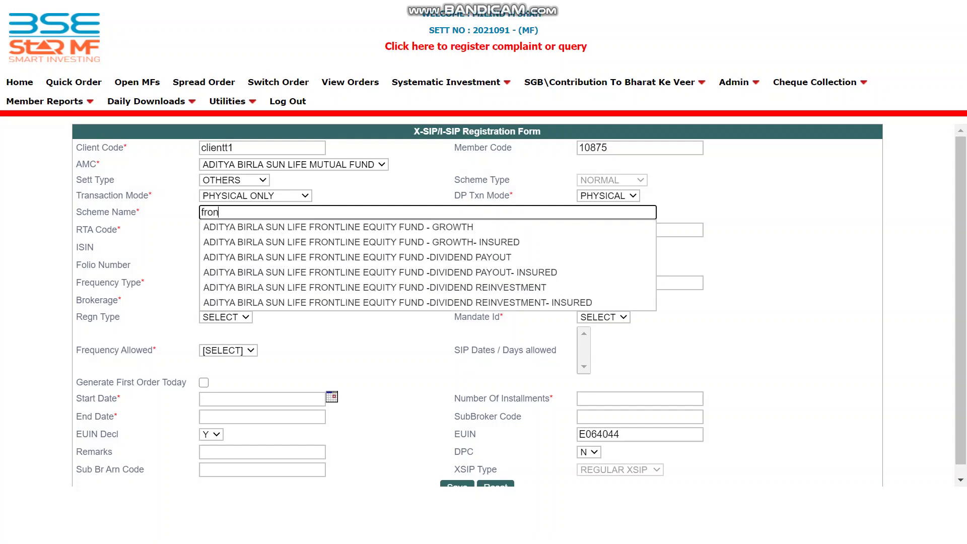
type("tl")
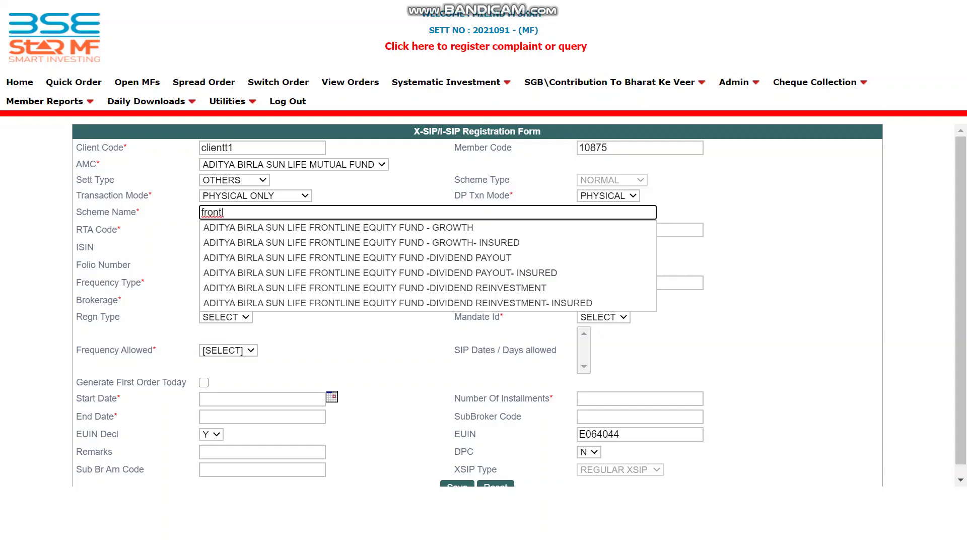
key("BackSpace")
key("BackSpace")
key("BackSpace")
key("BackSpace")
key("BackSpace")
key("BackSpace")
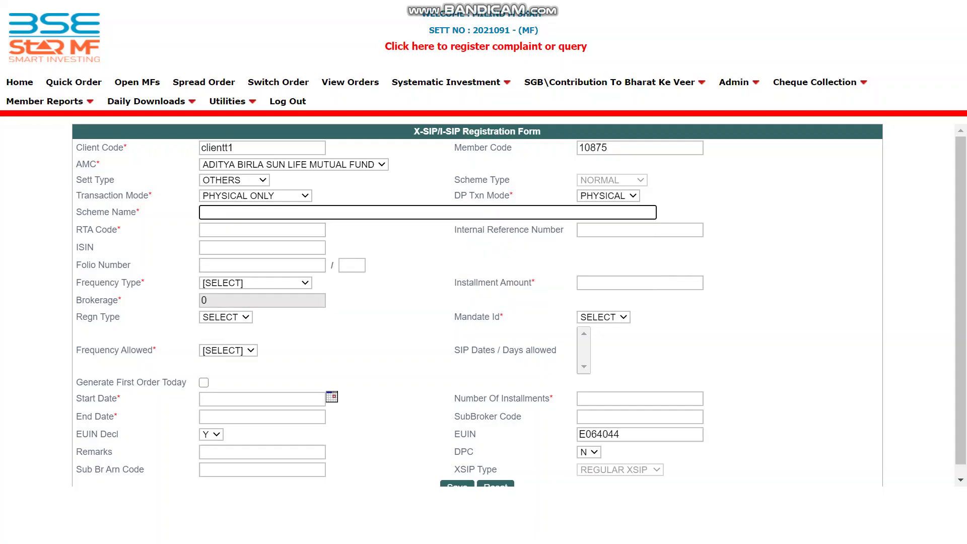
type("f")
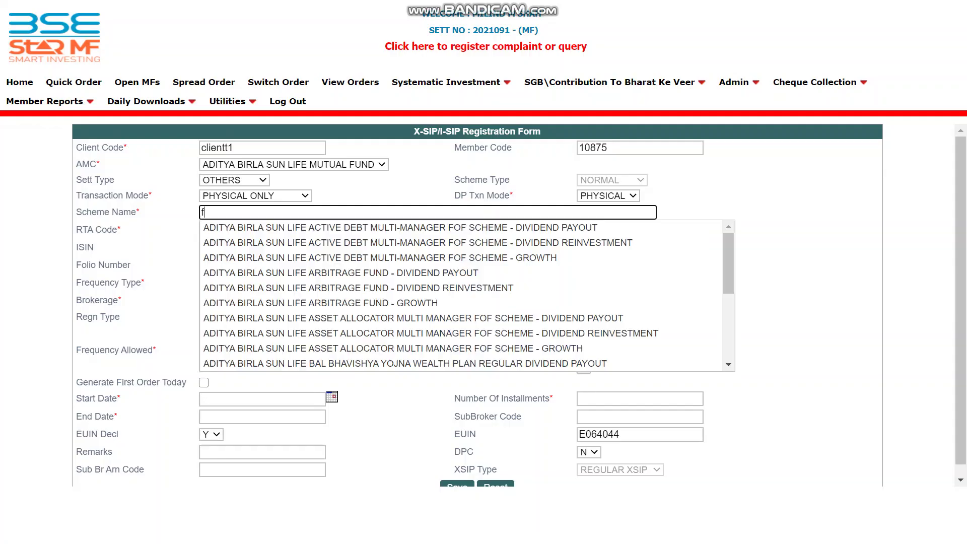
type("ocus")
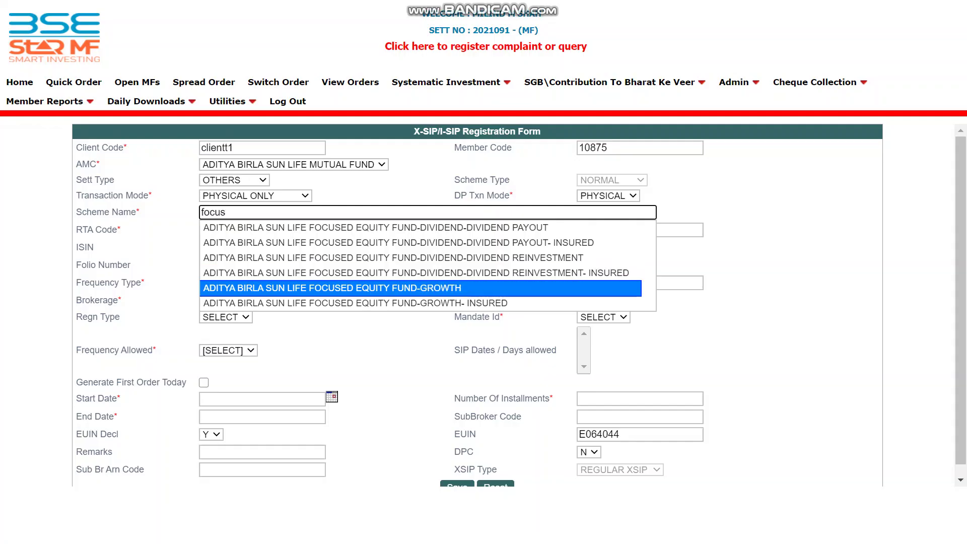
key("Return")
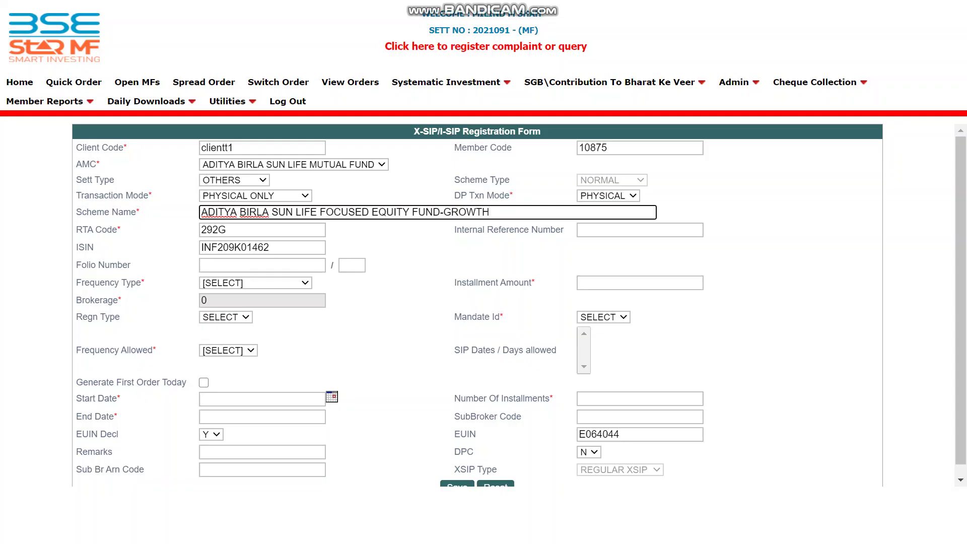
Set the frequency to MONTHLY with an instalment amount of 1000
left_click(256, 282)
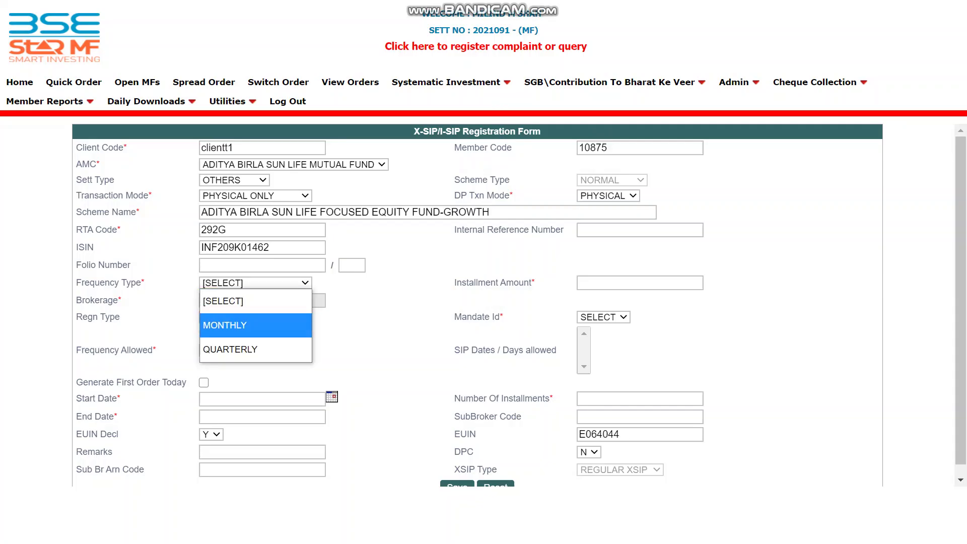
left_click(256, 325)
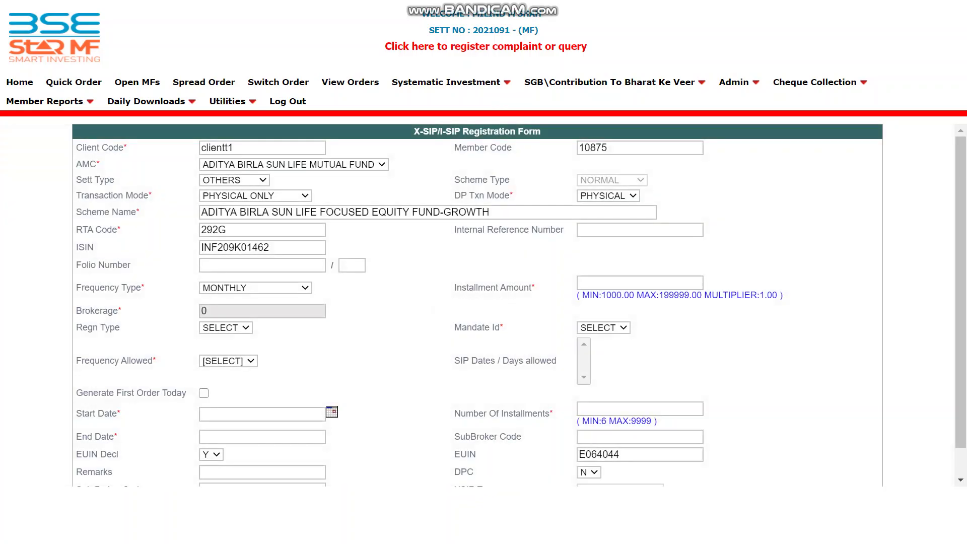
left_click(640, 282)
key("Tab")
left_click(640, 283)
type("1000")
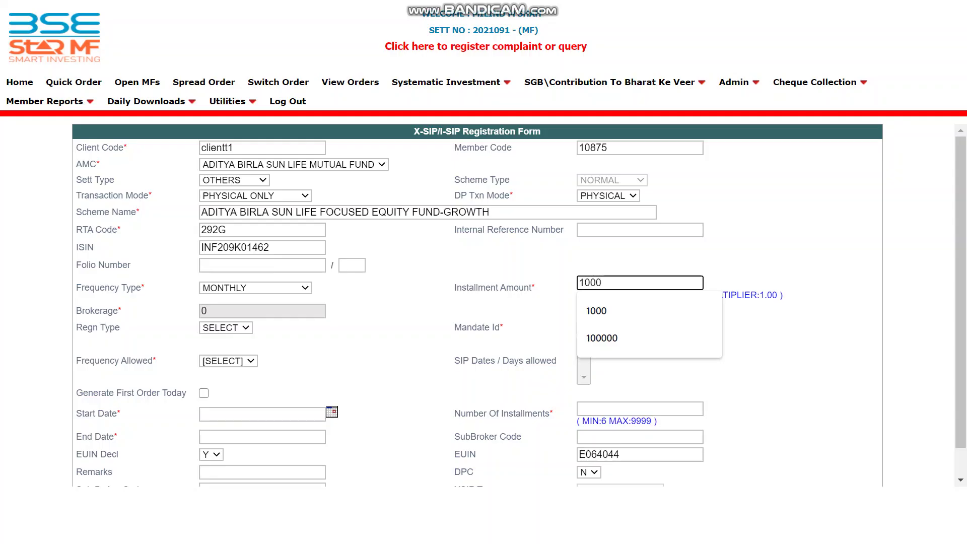
key("Tab")
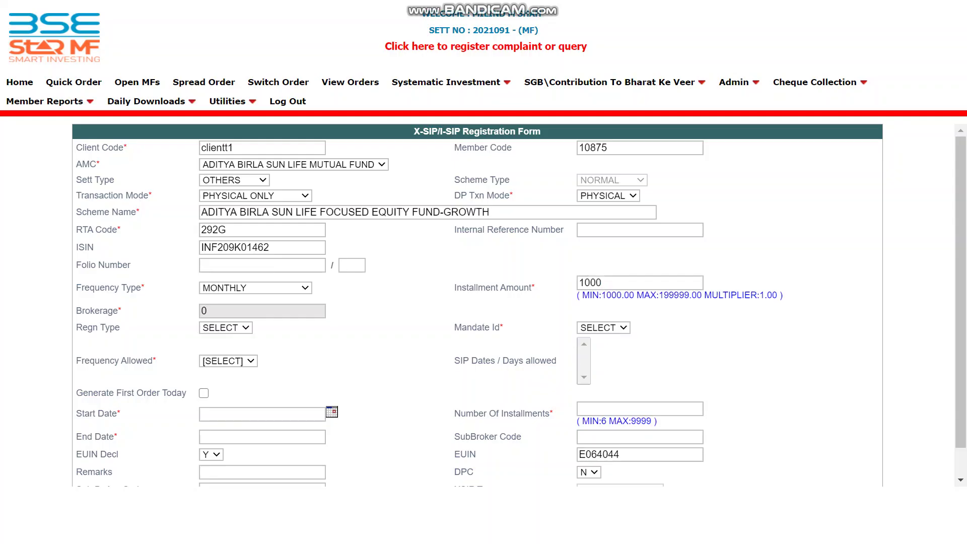
Choose X-SIP as the registration type
left_click(225, 328)
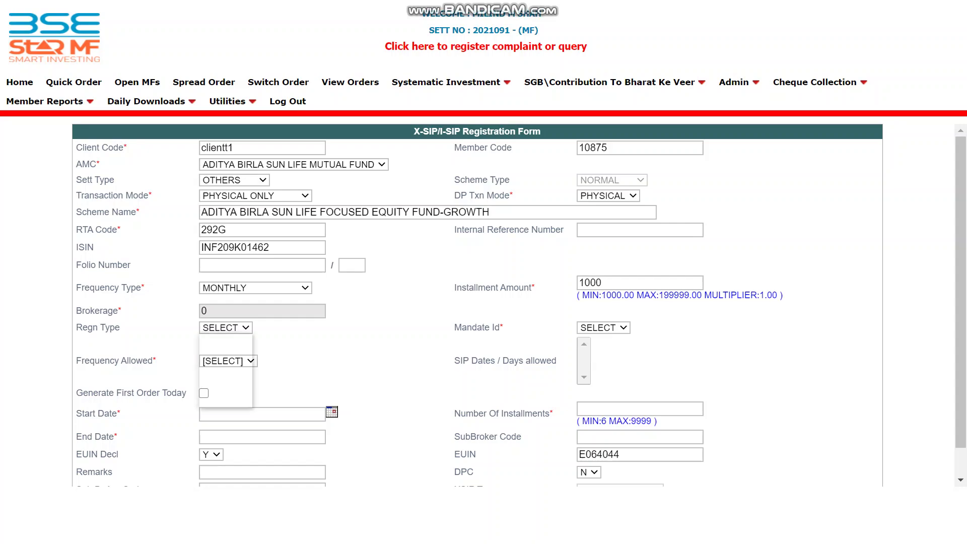
key("Down")
key("Return")
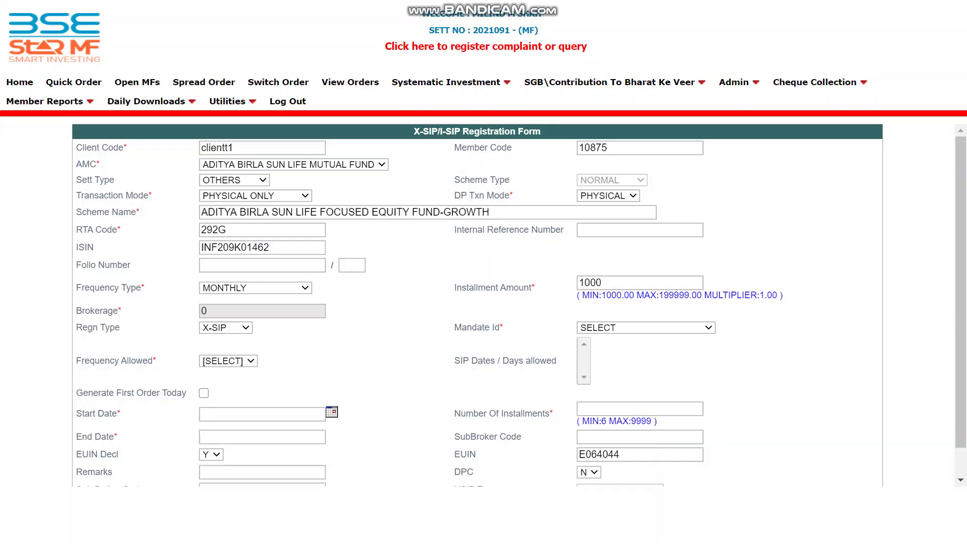
left_click(645, 327)
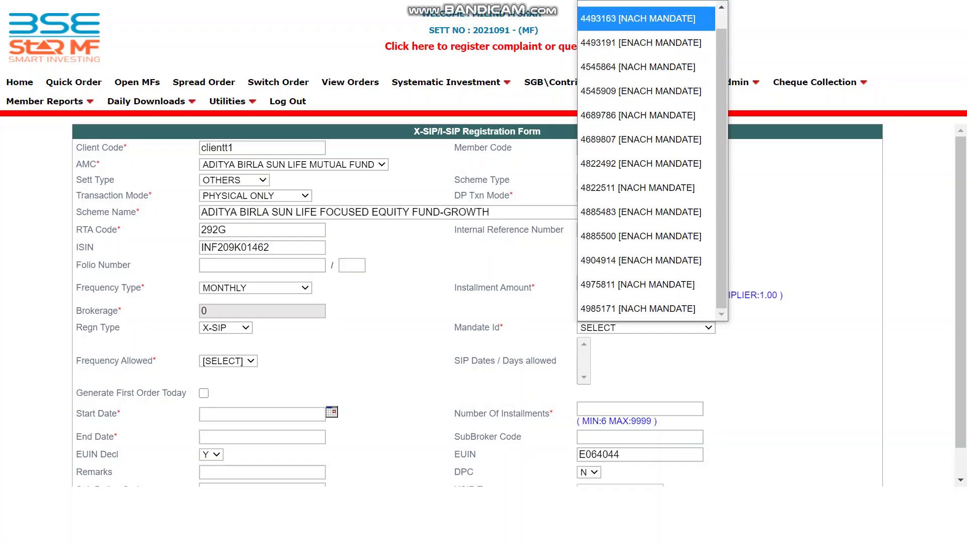
key("Return")
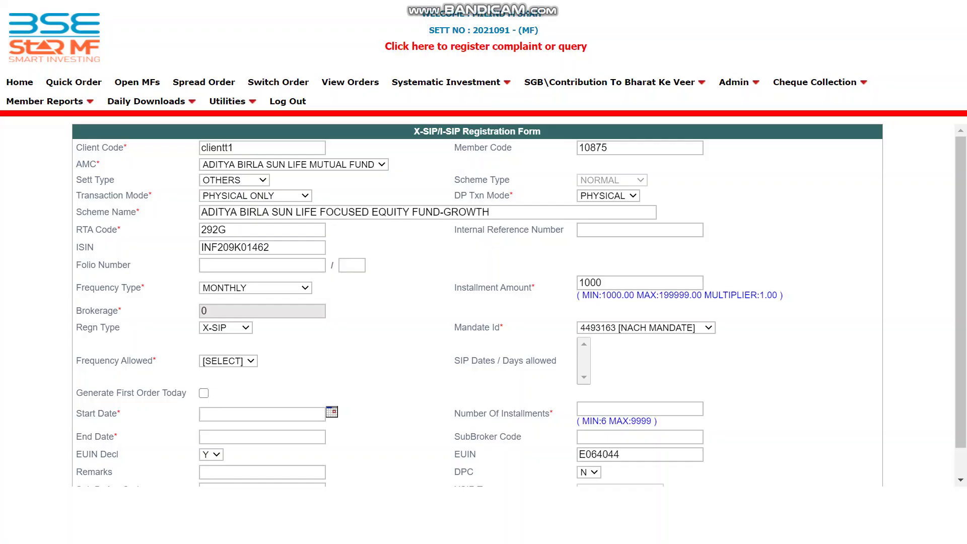
key("alt+Down")
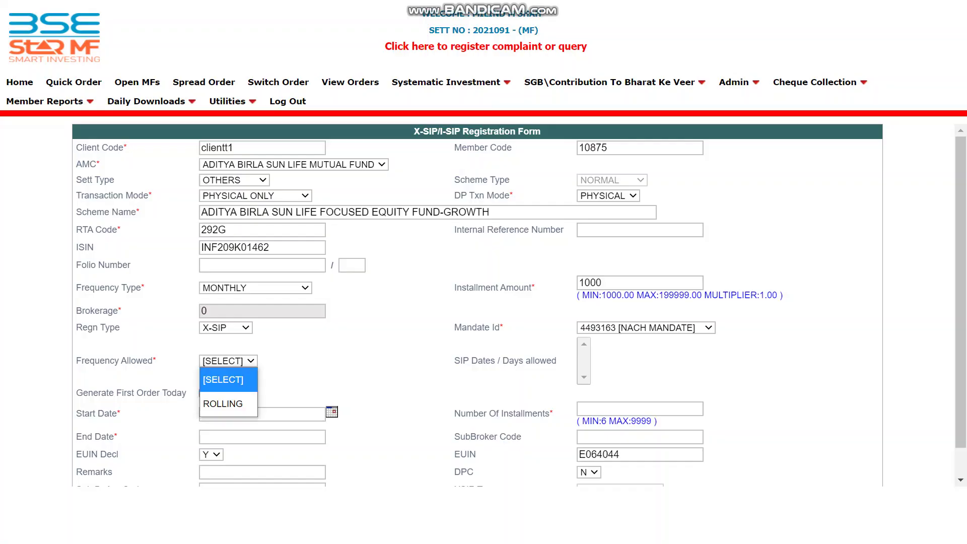
key("Down")
key("Return")
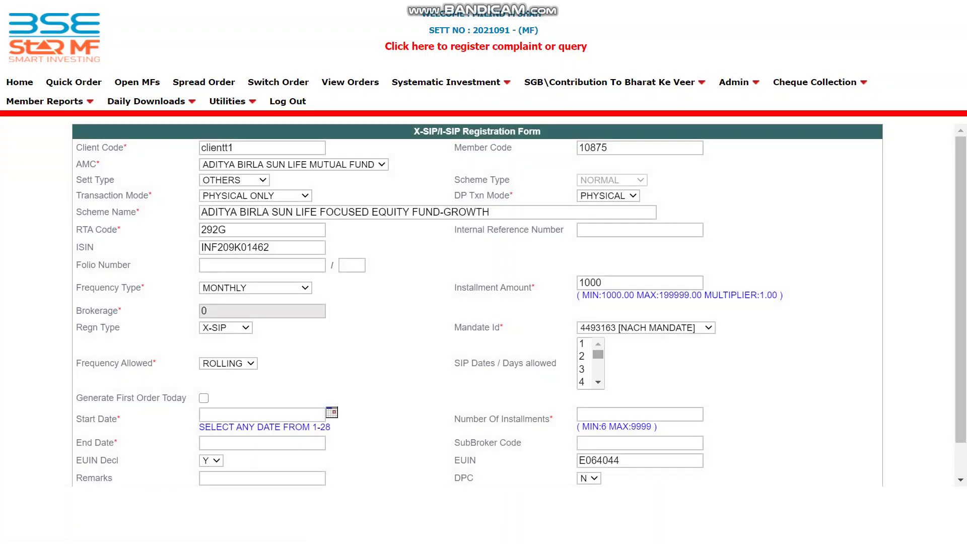
left_click_drag(598, 354, 598, 366)
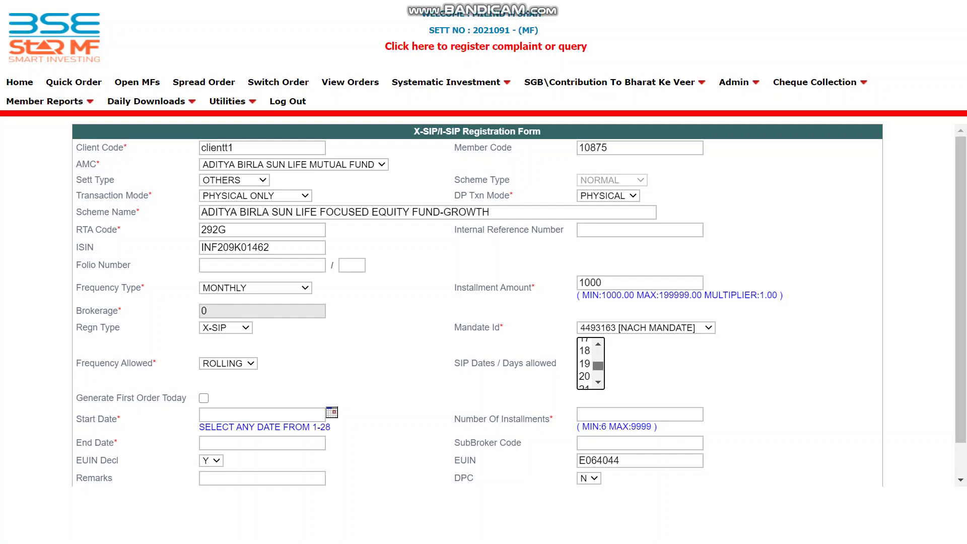
left_click_drag(598, 366, 598, 355)
scroll(520, 305, "down", 1)
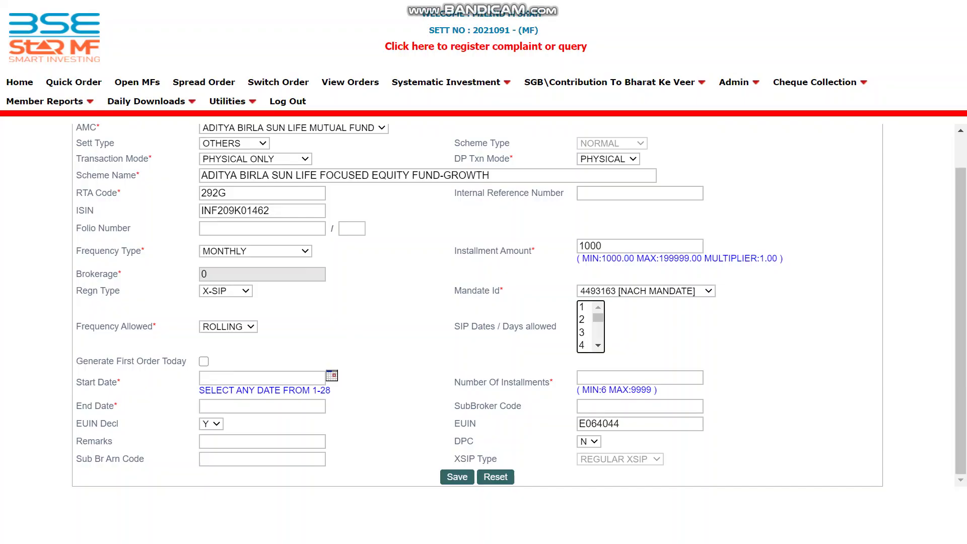
Set the Start Date to 12-Sep-2020, leaving Generate First Order Today unticked
left_click(204, 362)
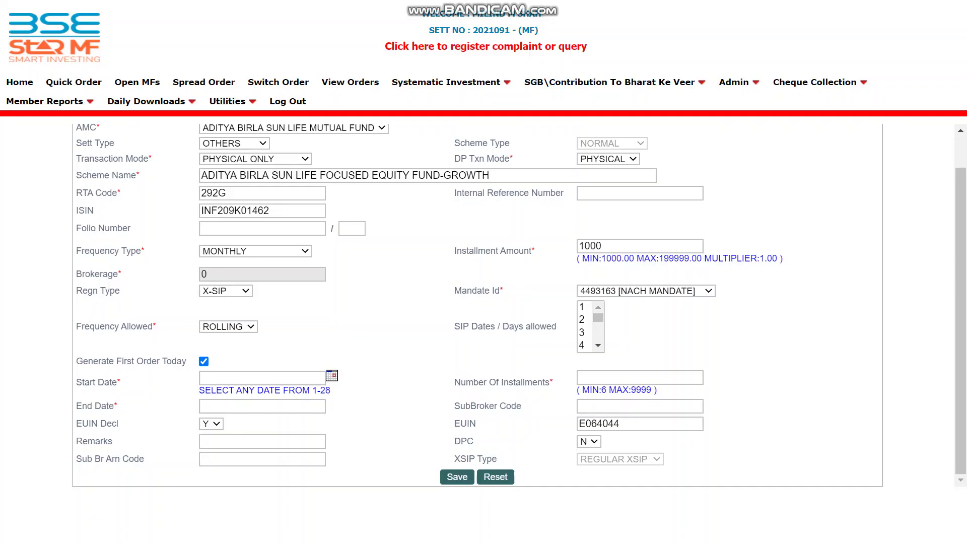
left_click(262, 378)
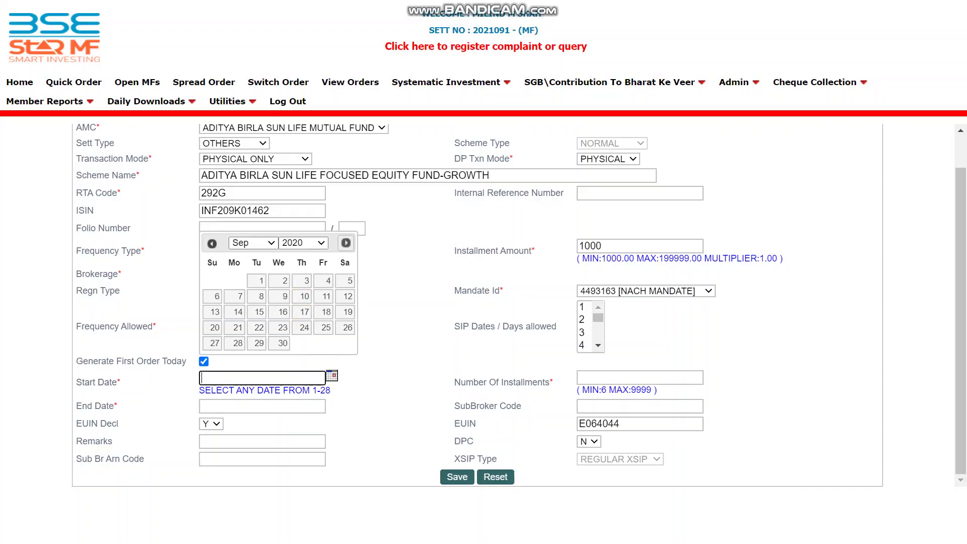
left_click(345, 243)
left_click(212, 244)
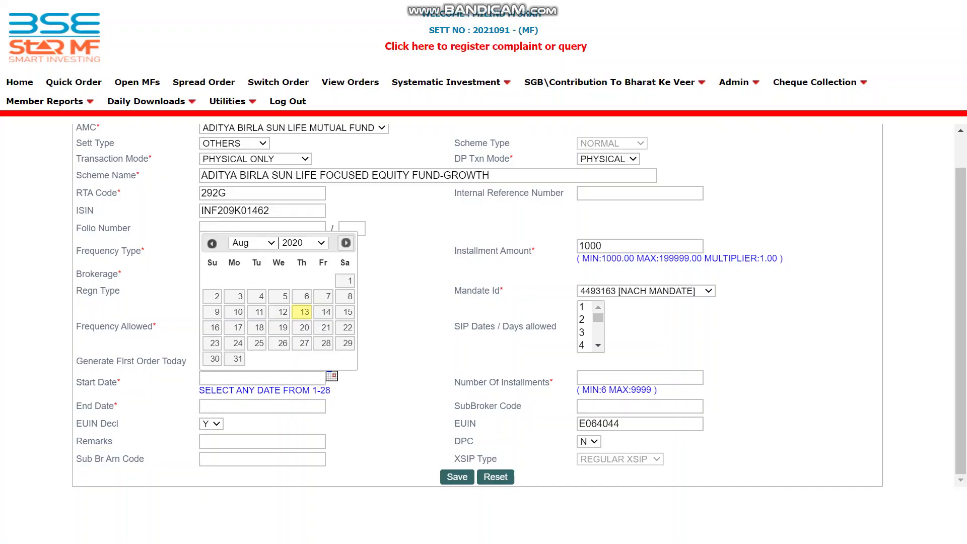
left_click(345, 243)
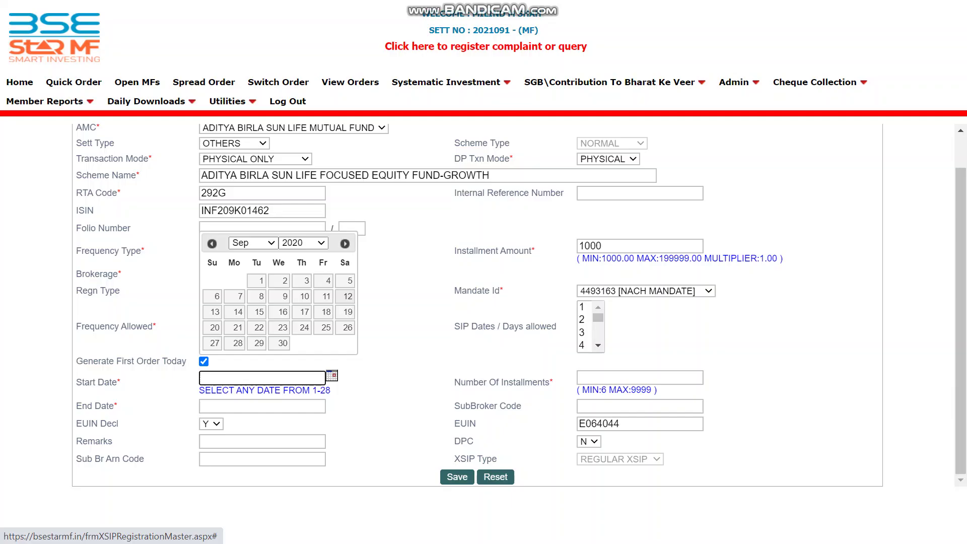
left_click(346, 296)
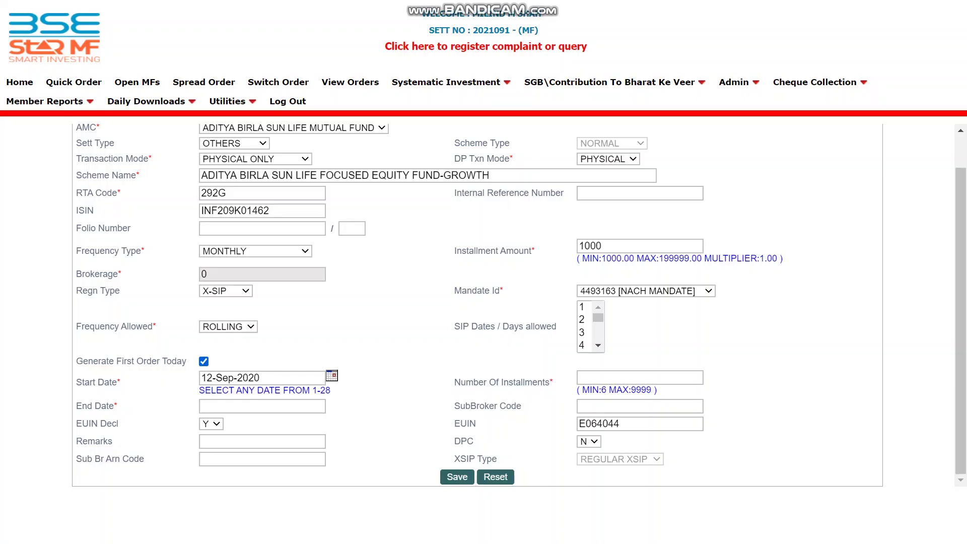
left_click(204, 361)
Tick Generate First Order Today while keeping the Start Date at 12-Sep-2020
left_click(262, 378)
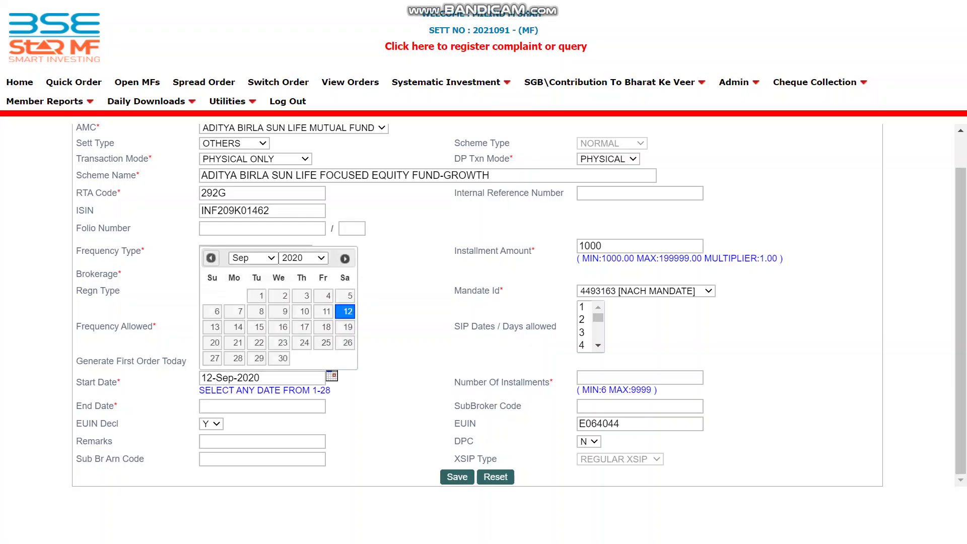
left_click(211, 258)
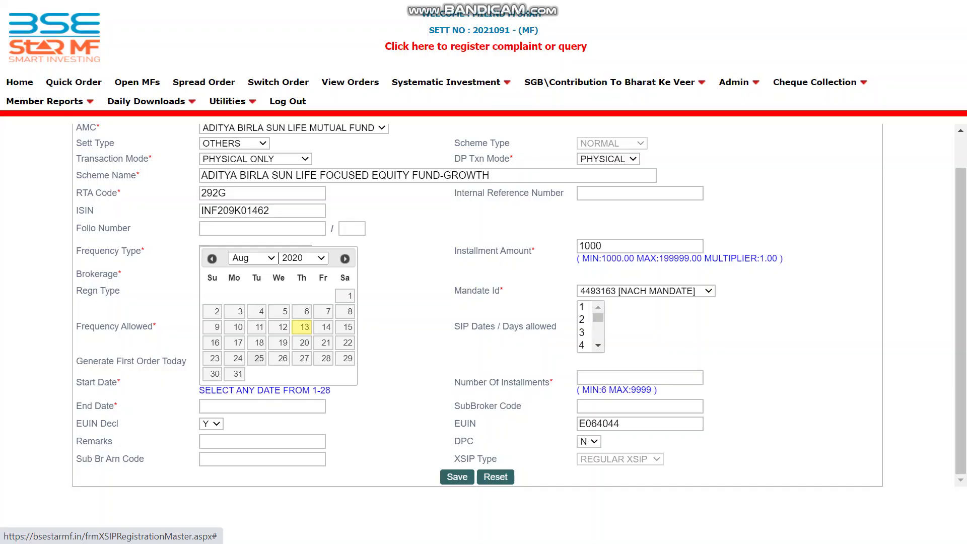
left_click(259, 358)
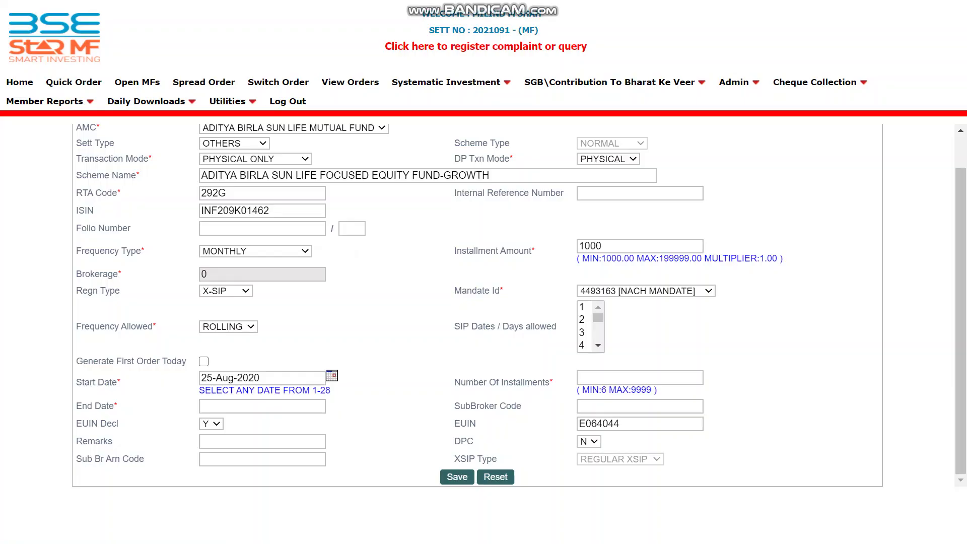
left_click(203, 361)
left_click(262, 378)
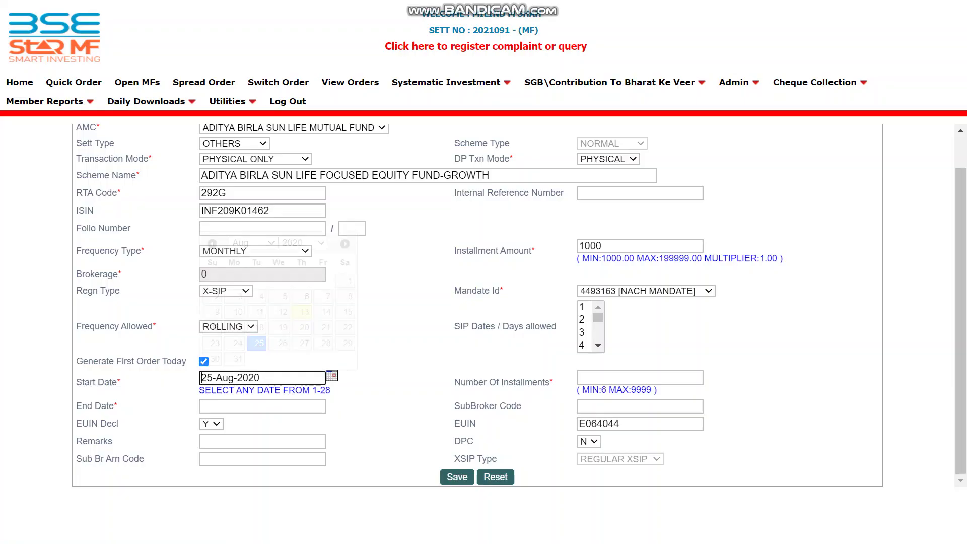
left_click(345, 243)
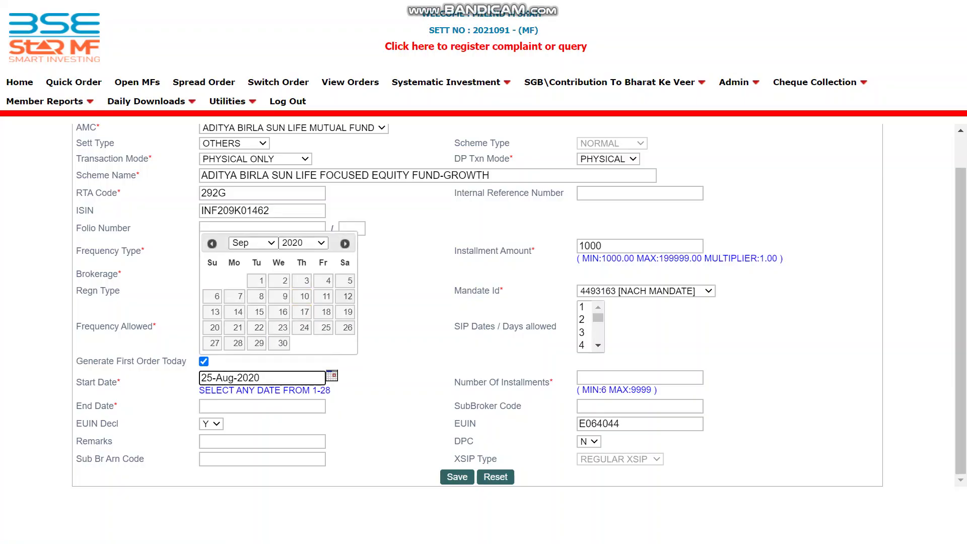
left_click(348, 296)
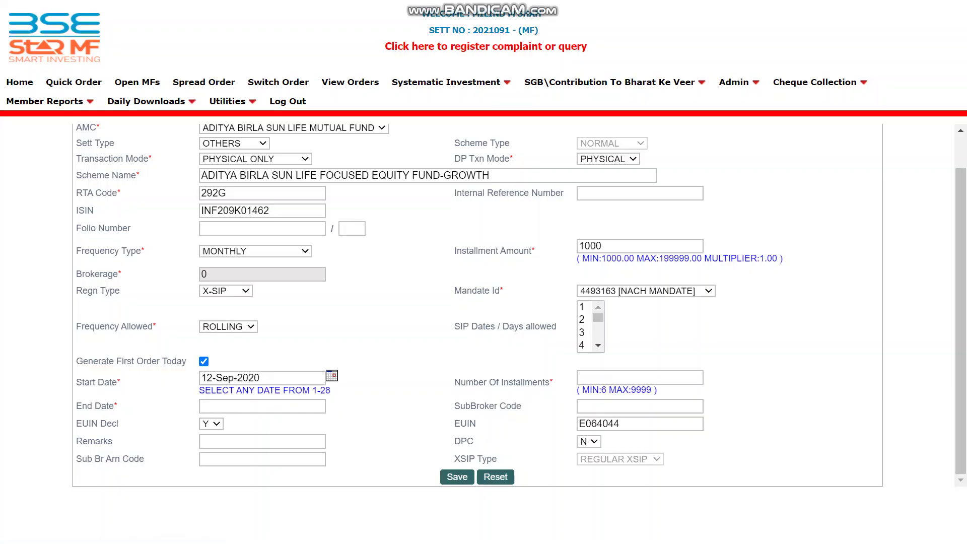
left_click(640, 378)
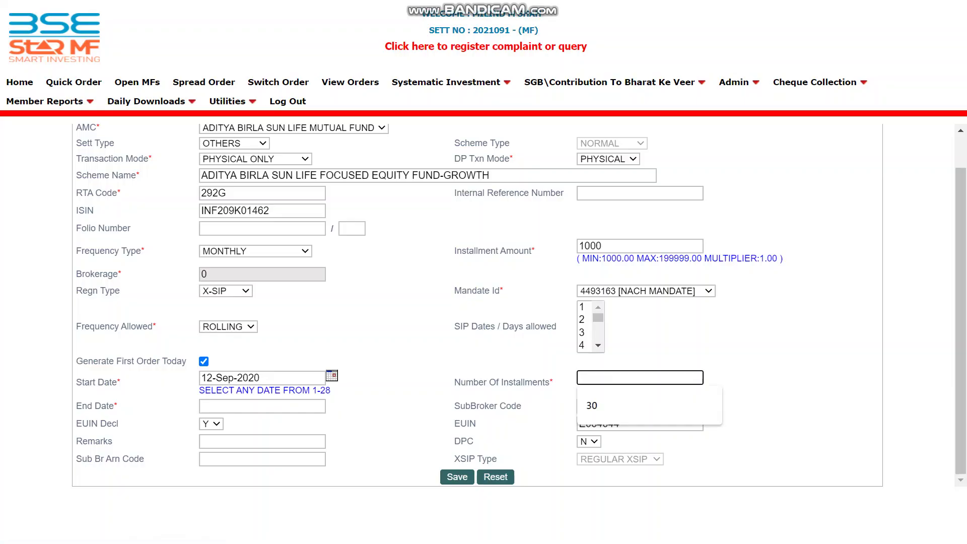
Enter 30 installments, giving end date 11-Mar-2023, and save the X-SIP registration
type("30")
key("Tab")
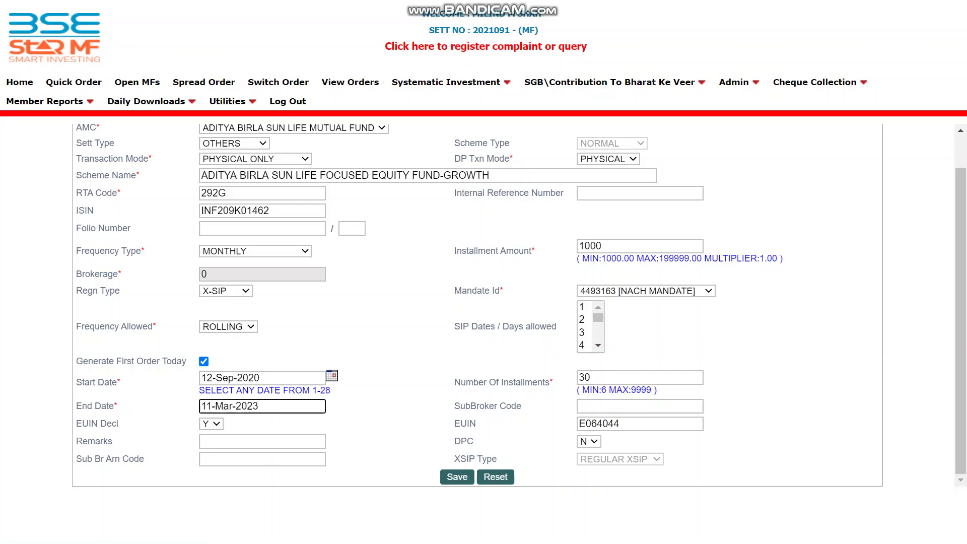
key("Return")
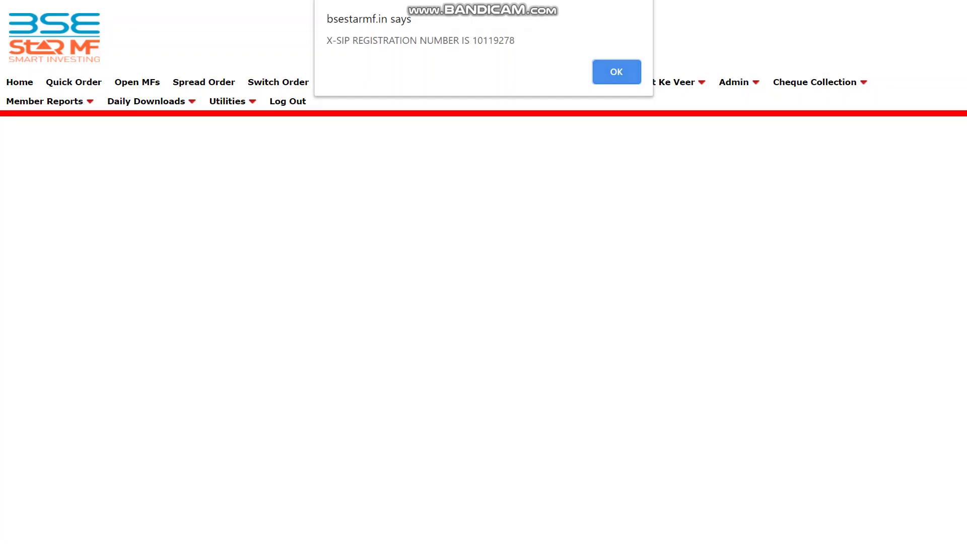
Accept the registration-number alert to return to a blank form
key("Return")
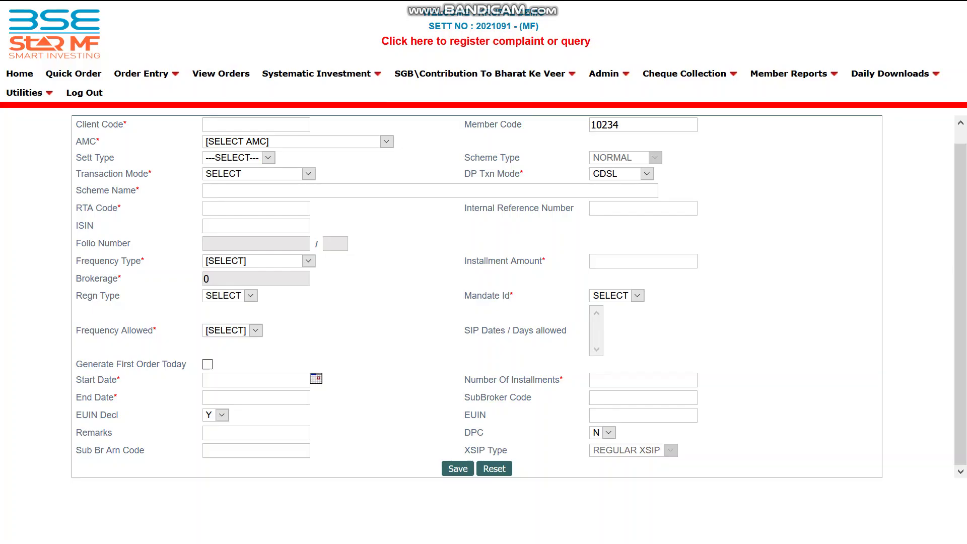
Open the X-SIP Registration Report from Daily Downloads > X-SIP
mouse_move(889, 74)
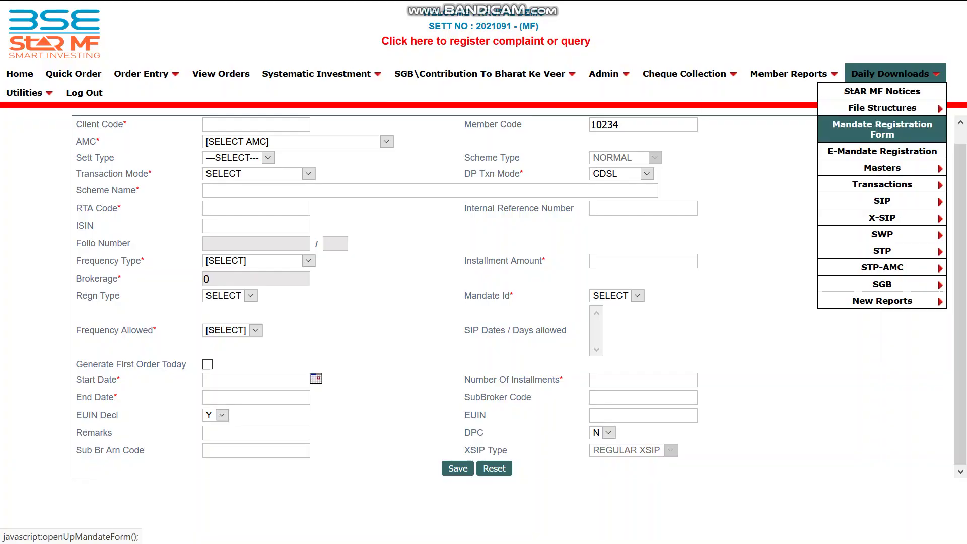
mouse_move(882, 218)
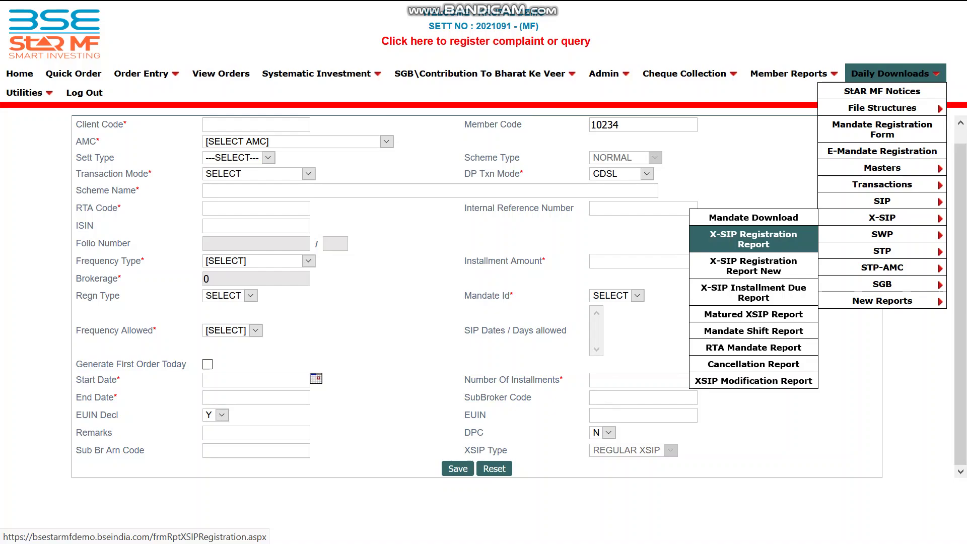
left_click(754, 239)
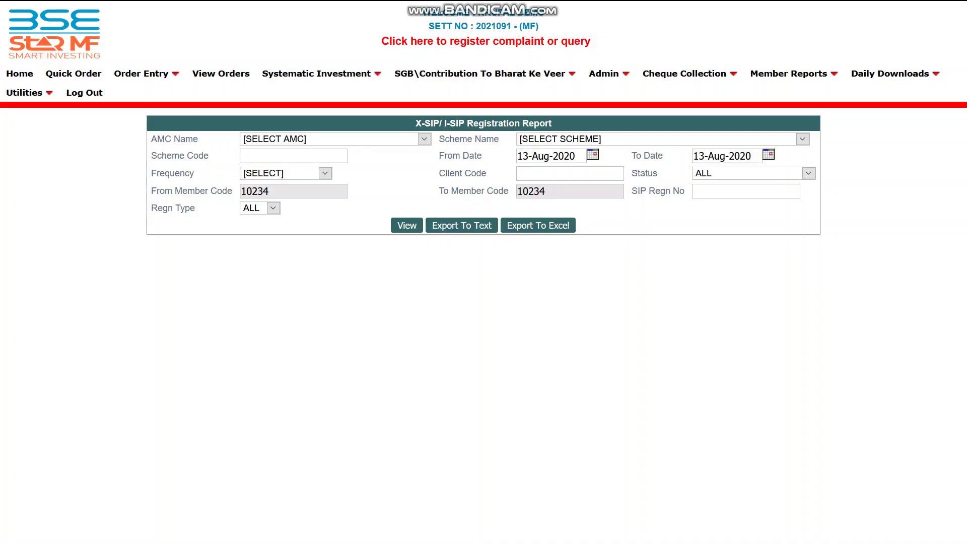
View today's X-SIP registrations and scroll to the Frontline Equity entry's PENDNEW status
left_click(408, 225)
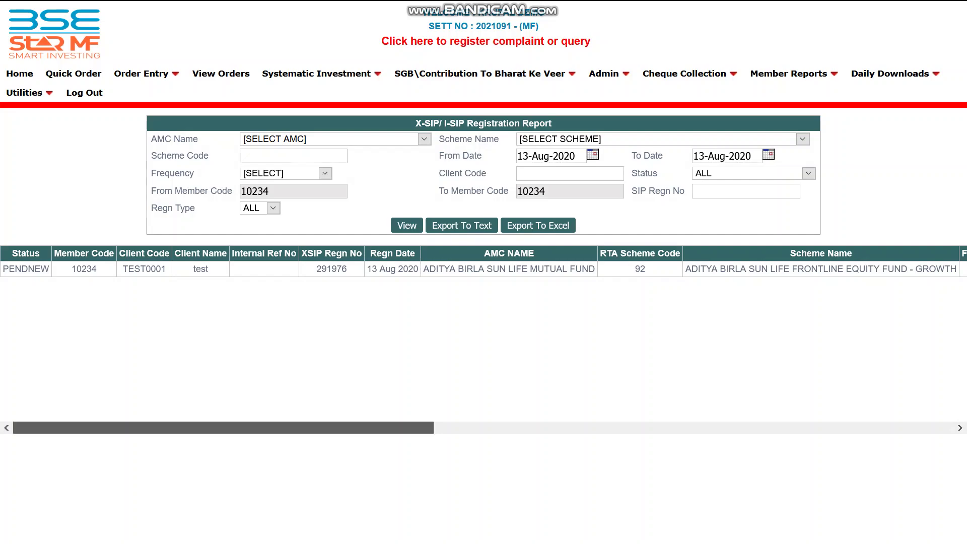
left_click_drag(222, 428, 222, 428)
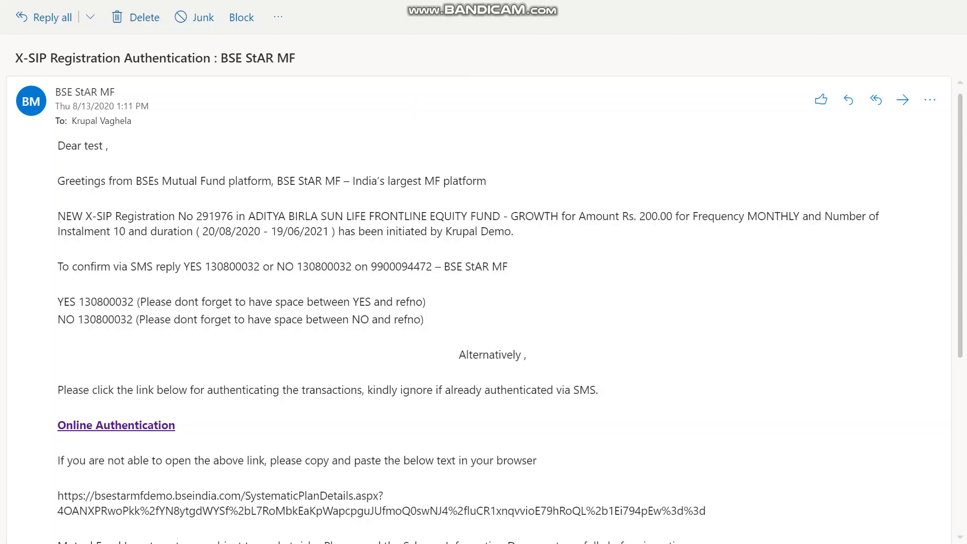
Scroll the X-SIP authentication email down to the Online Authentication link
scroll(484, 312, "down", 2)
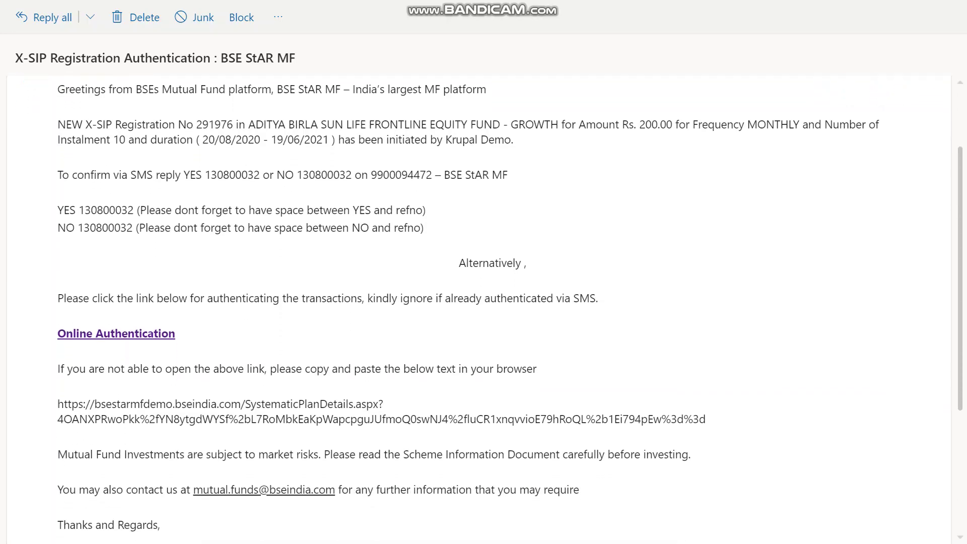
scroll(484, 309, "down", 1)
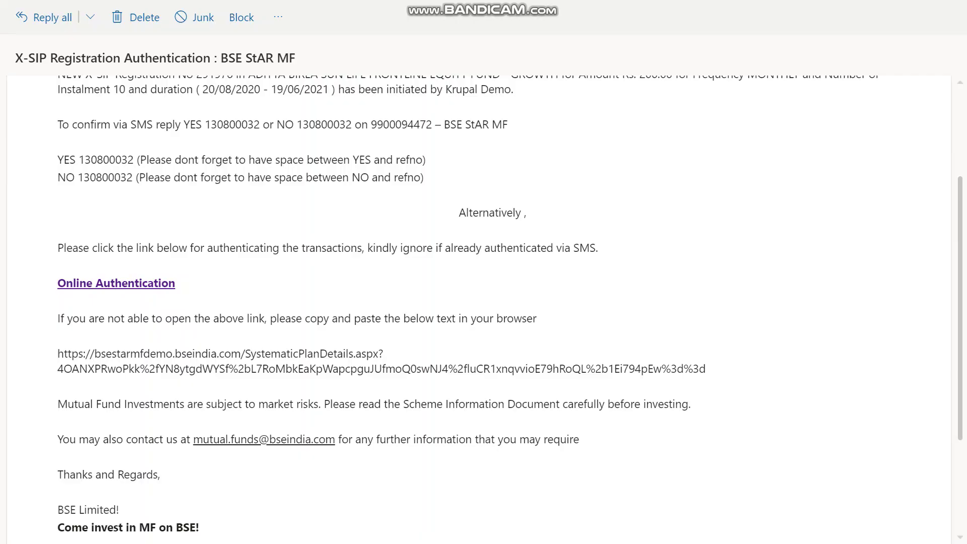
Approve the pending Frontline Equity Fund X-SIP registration through the Online Authentication page
left_click(151, 283)
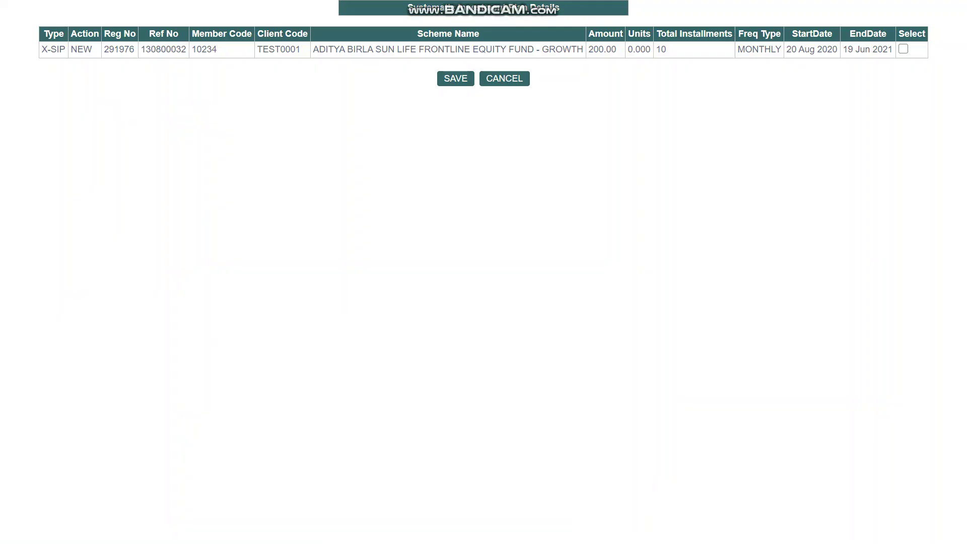
left_click(903, 49)
left_click(455, 78)
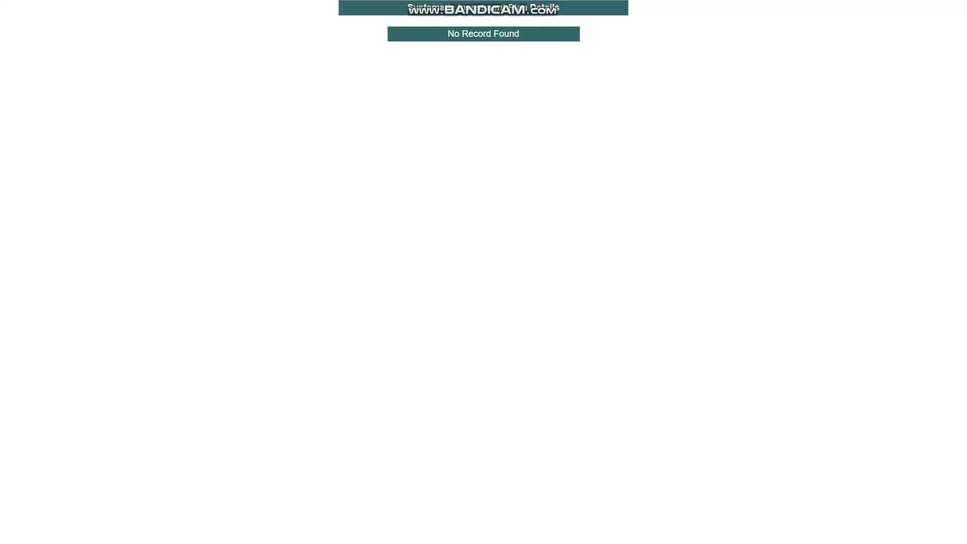
key("alt+F4")
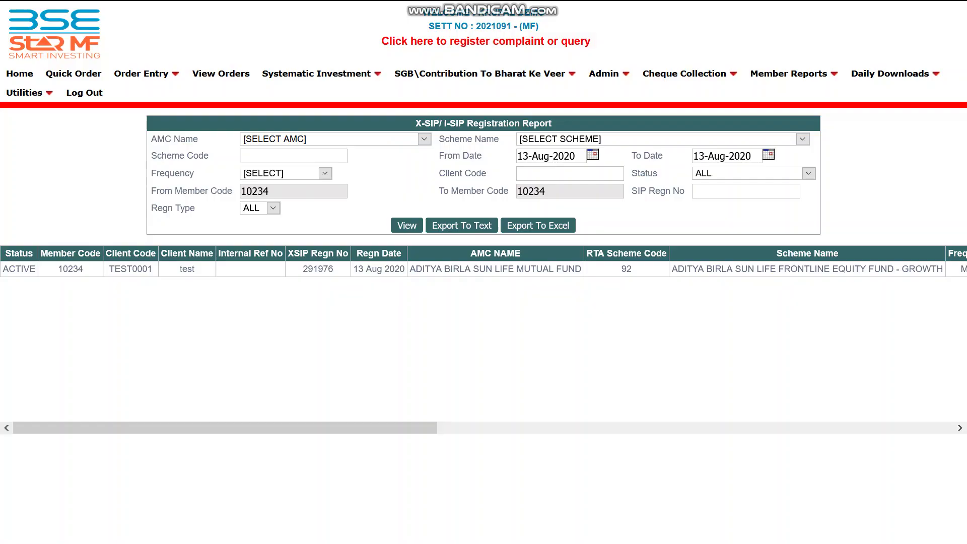
left_click_drag(3, 268, 36, 269)
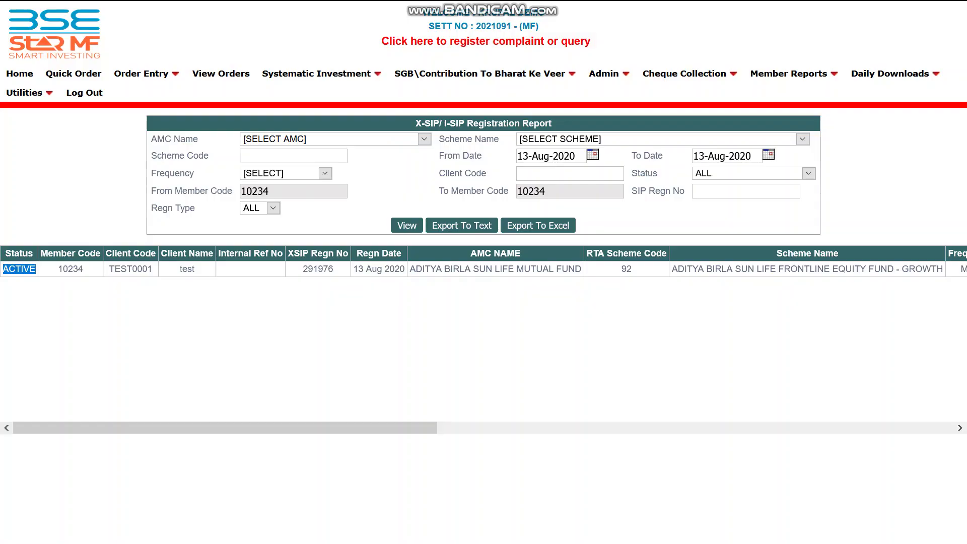